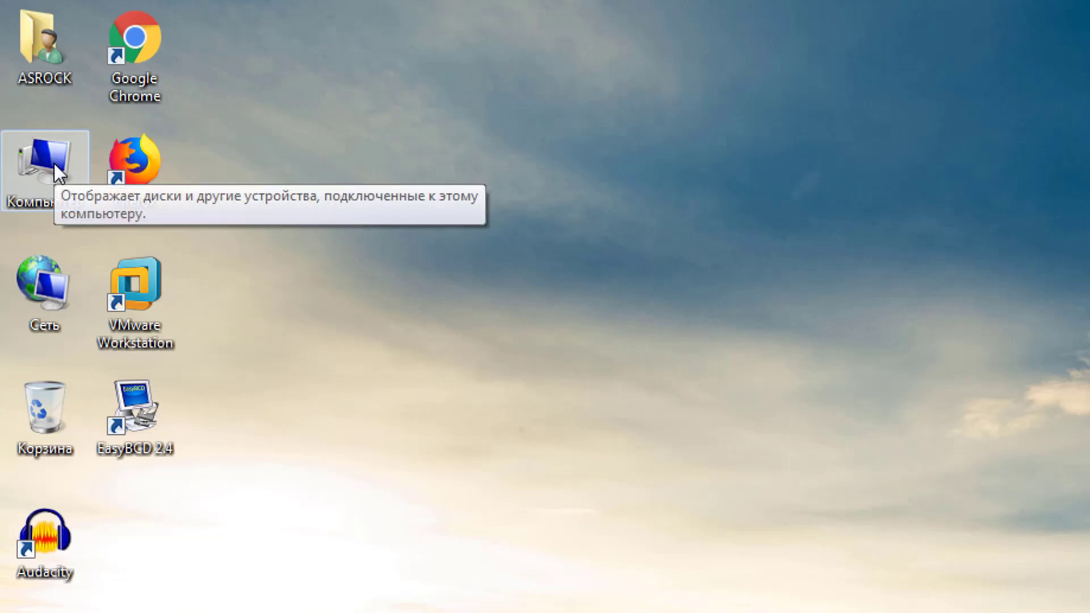
Step: Open Disk Management (Управление дисками) in the computer's management console
right_click(51, 163)
left_click(669, 278)
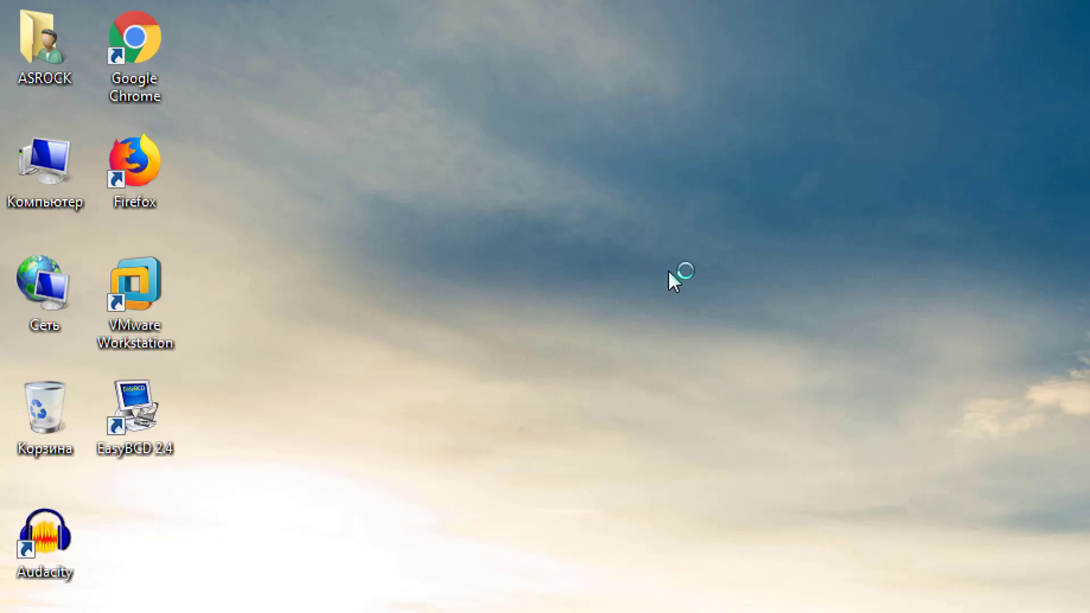
right_click(59, 179)
left_click(134, 210)
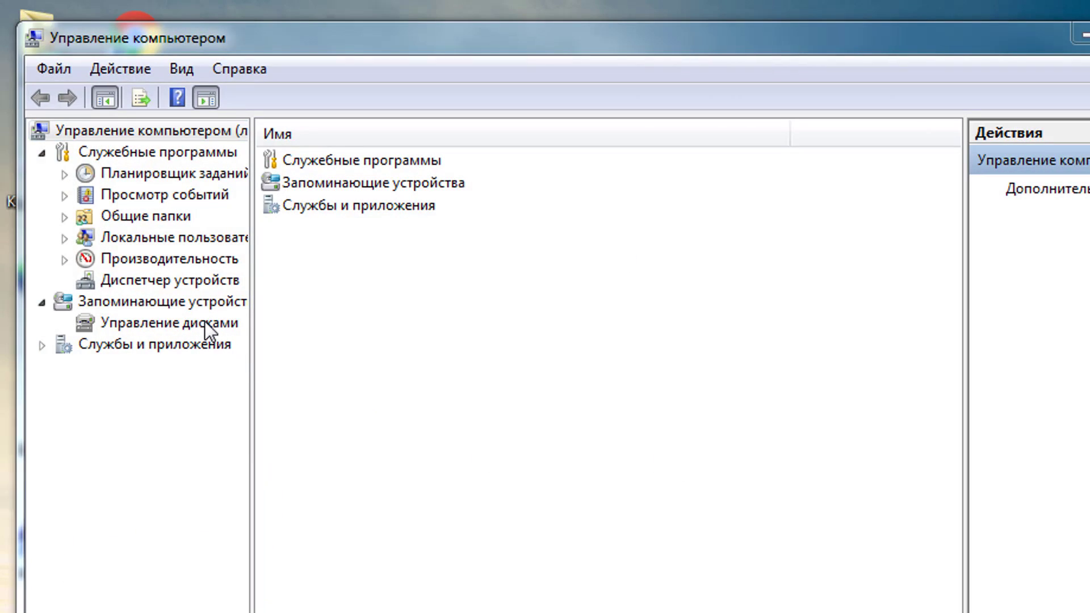
left_click(204, 322)
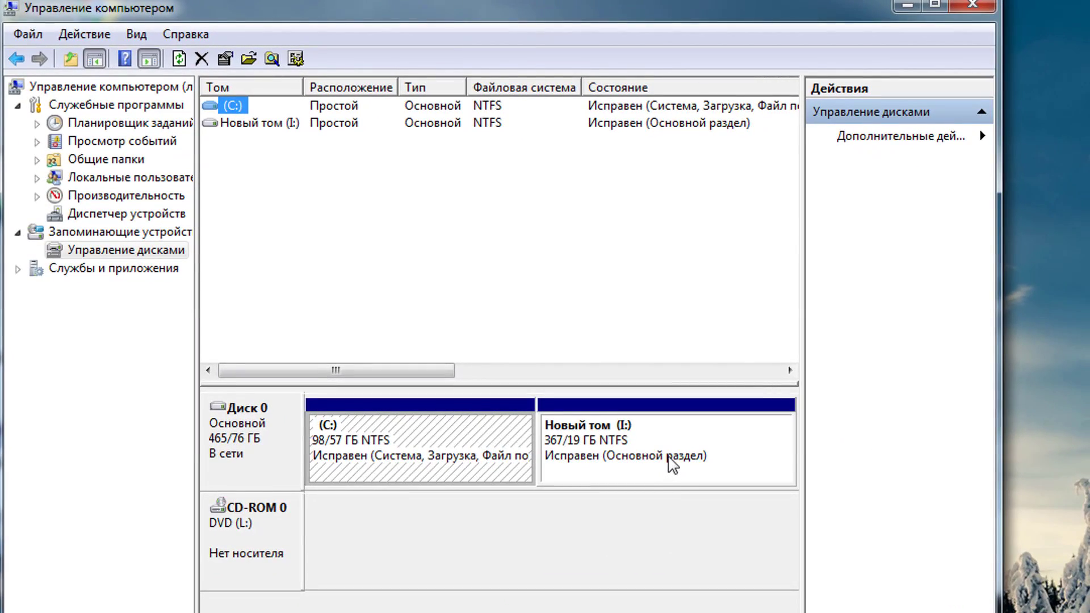
Step: Open the shrink settings for the volume Новый том (I:) on Disk 0
left_click(672, 466)
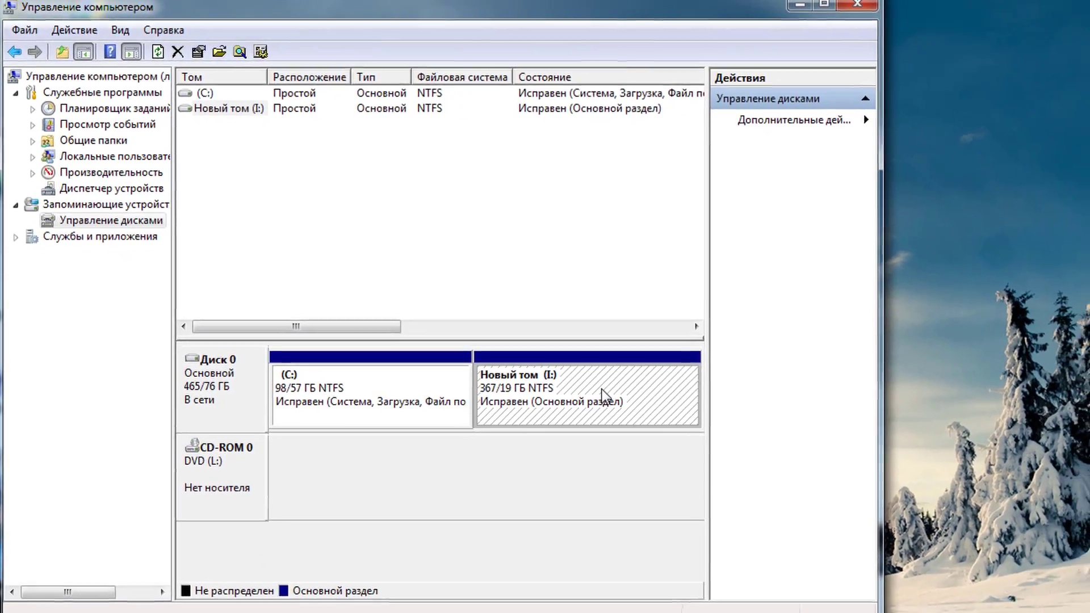
right_click(682, 439)
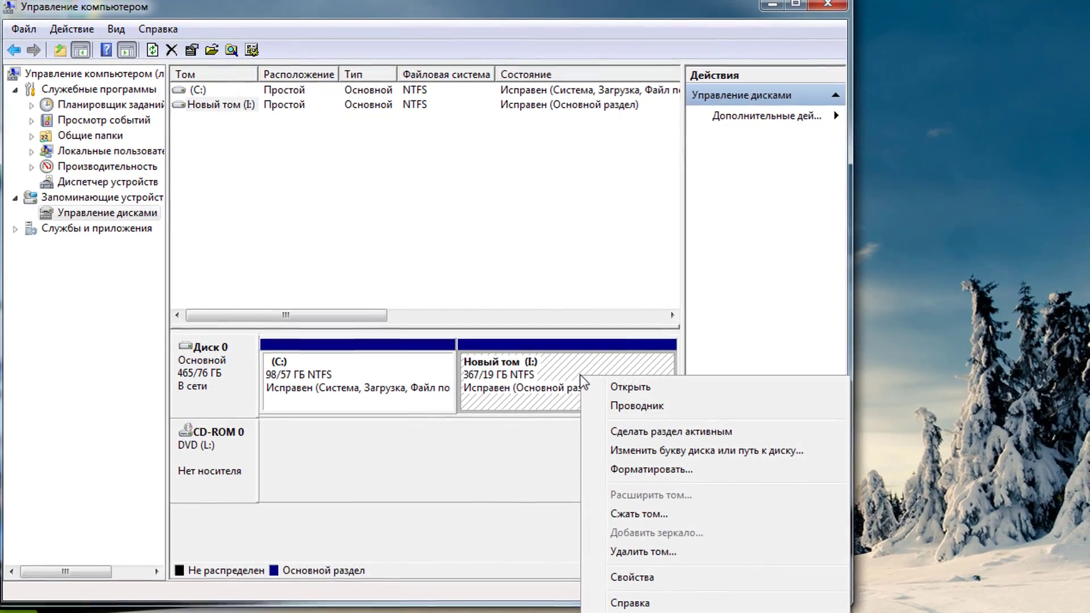
left_click(663, 509)
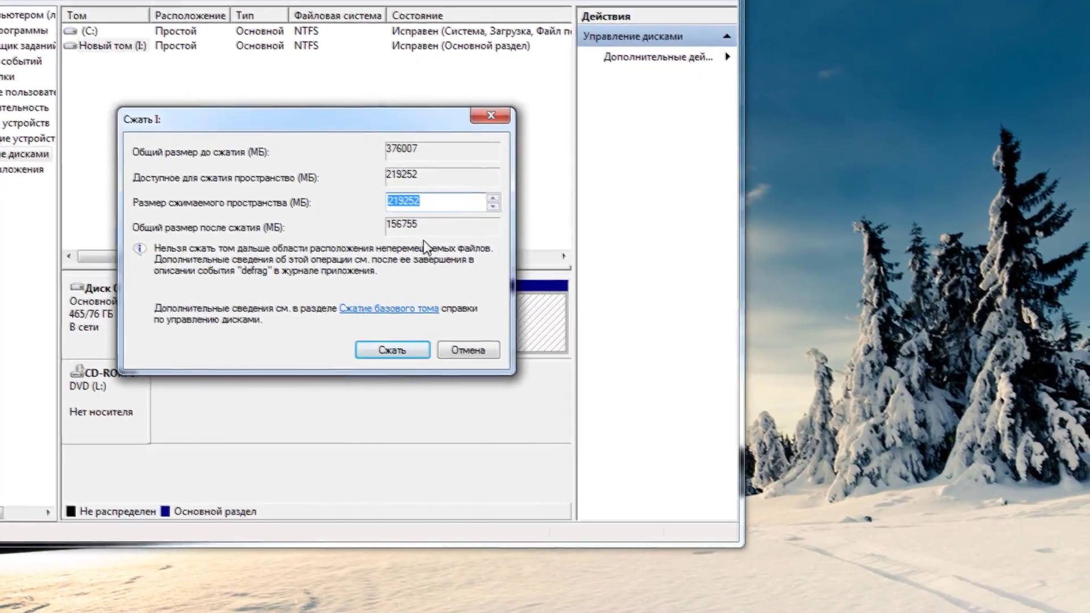
Step: Check the file size of Win10_x64.iso on drive C: in its properties and close them
key("super")
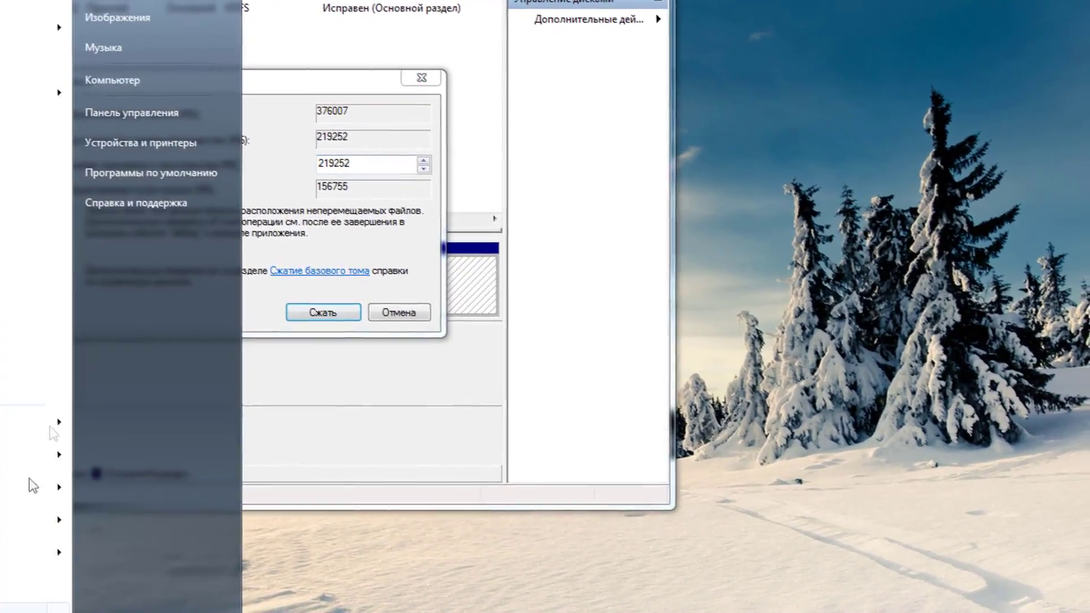
left_click(140, 79)
double_click(528, 90)
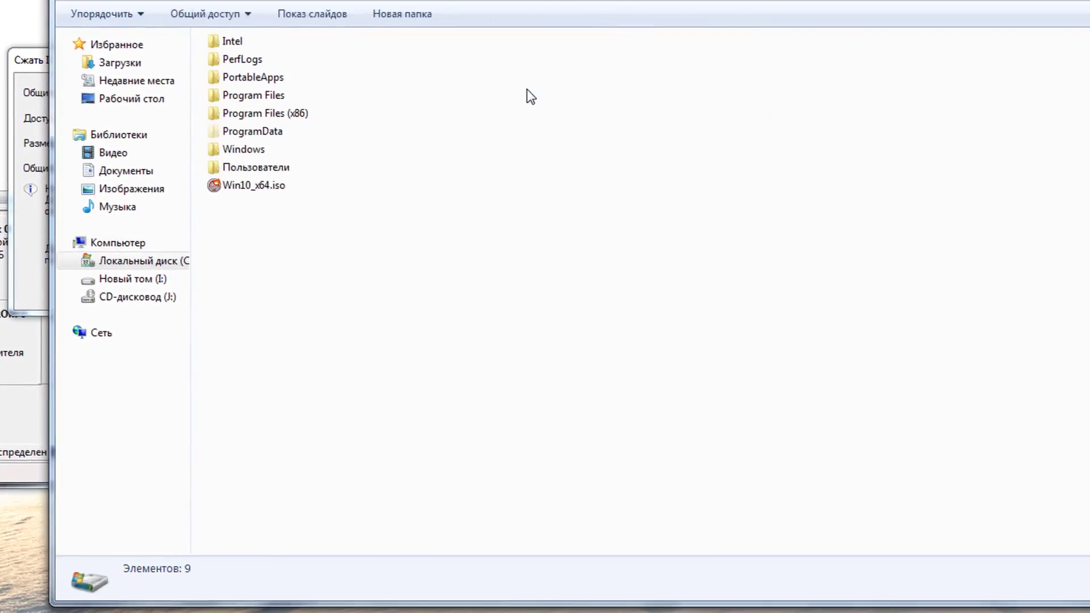
left_click(274, 185)
right_click(273, 184)
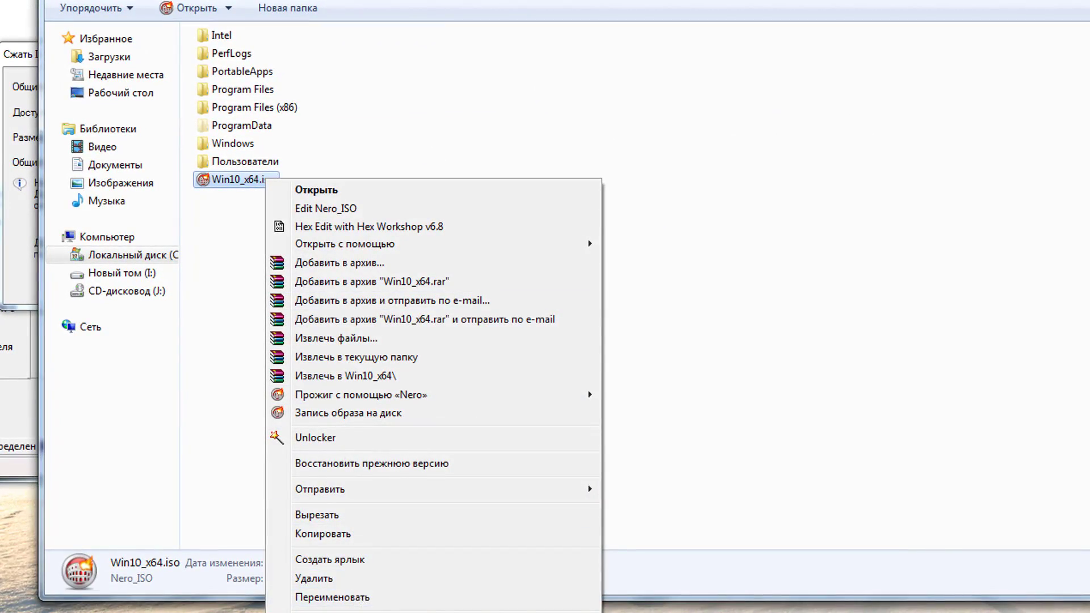
left_click(315, 611)
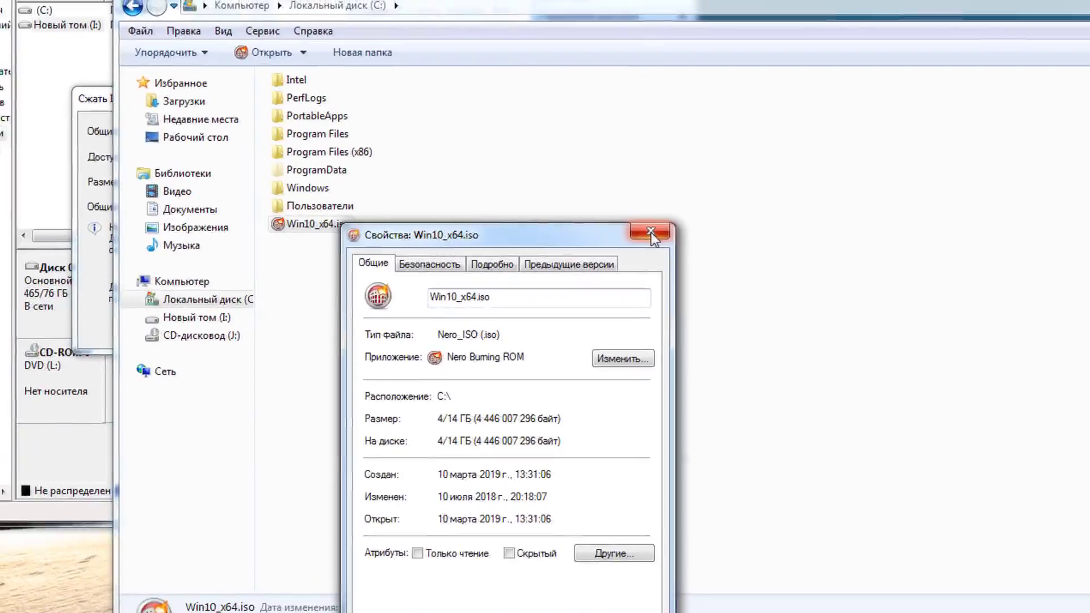
left_click(651, 233)
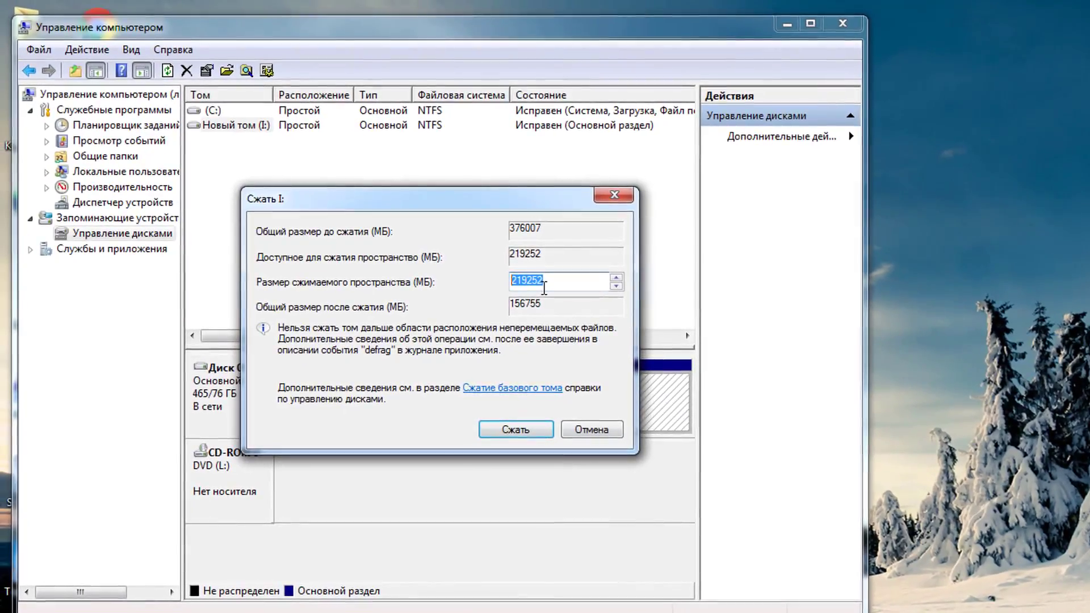
Step: Shrink volume I: by 5000 MB
type("5000")
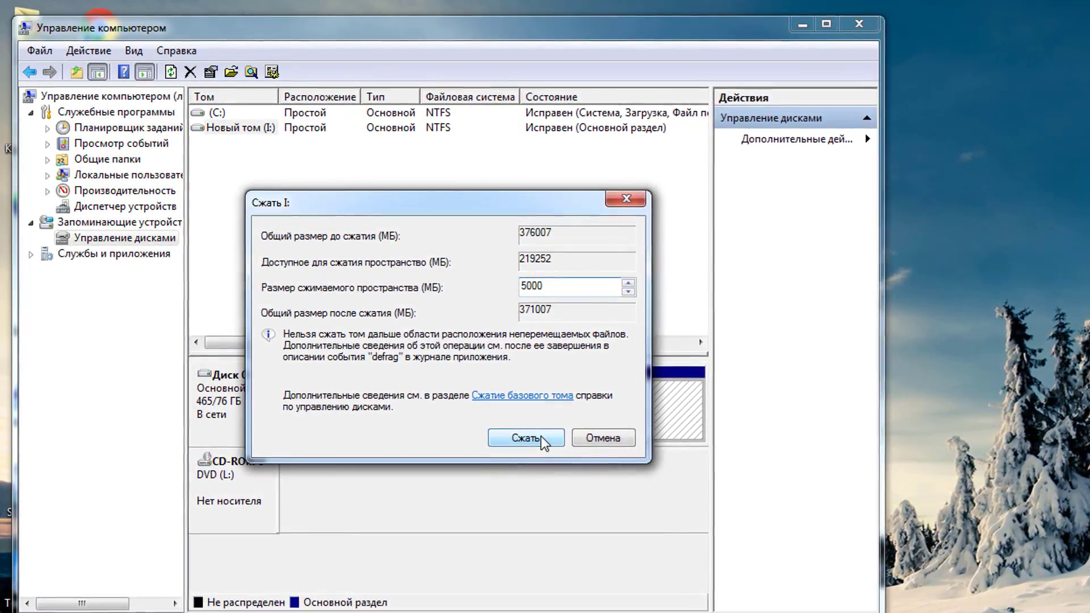
left_click(545, 439)
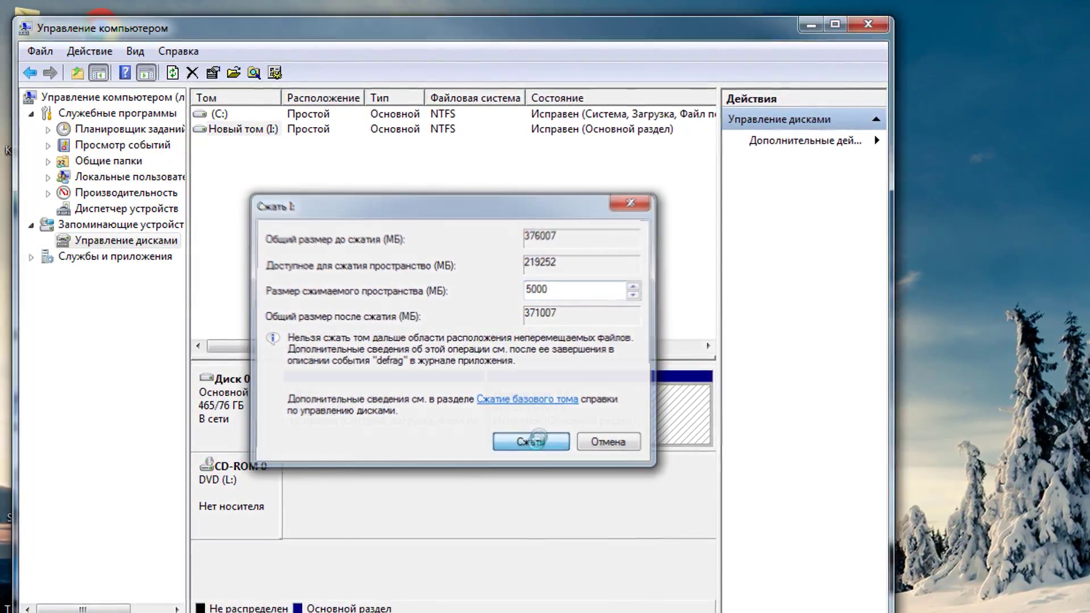
Step: Create a simple volume in the unallocated space of Disk 0, keeping drive letter D and the wizard's other default settings
left_click(678, 427)
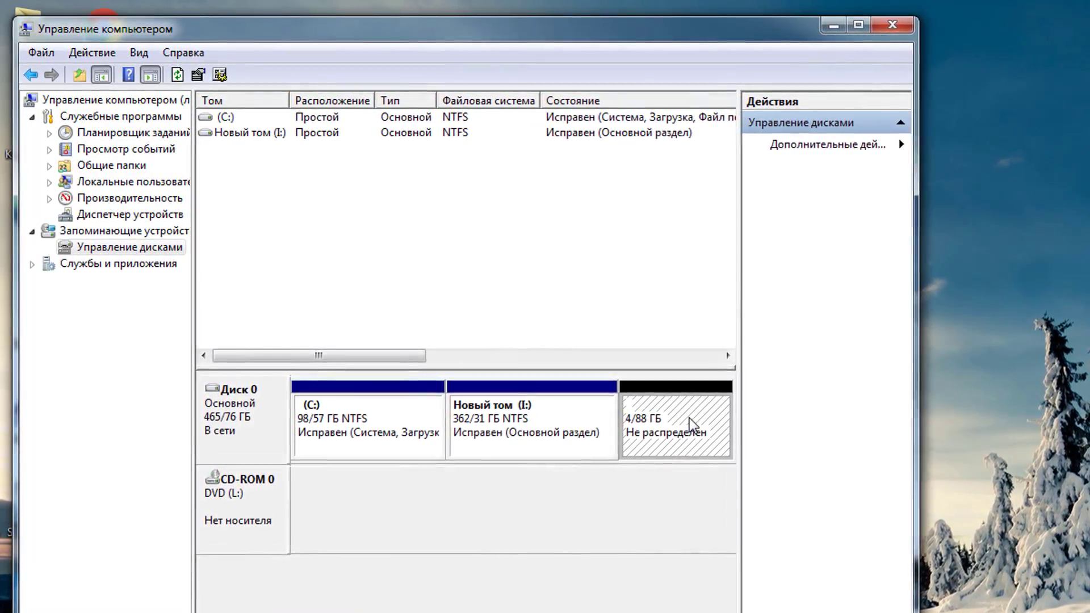
right_click(688, 421)
left_click(735, 429)
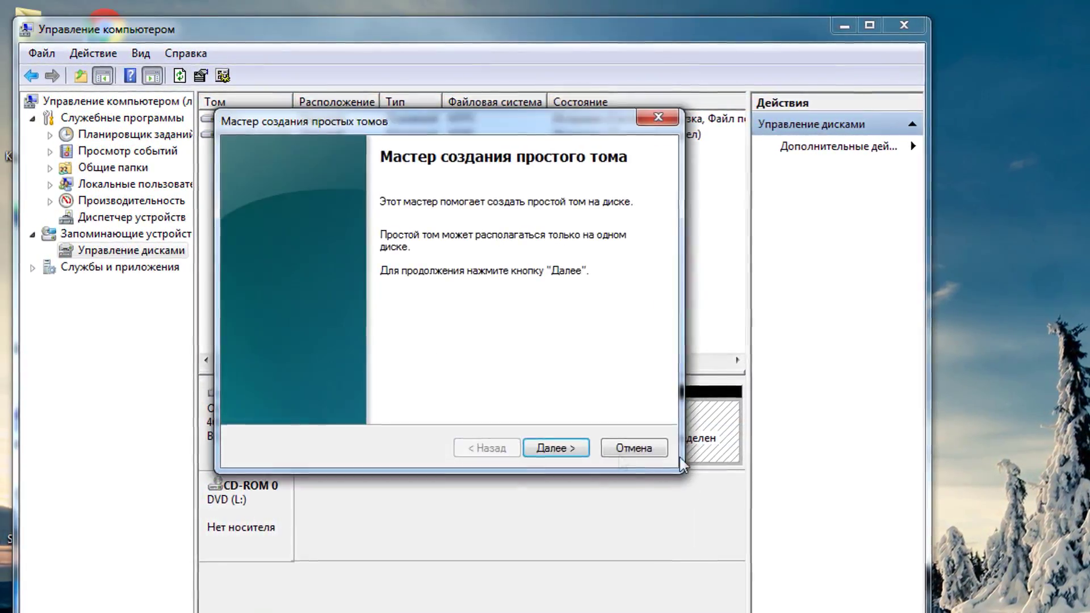
left_click(554, 448)
left_click(553, 452)
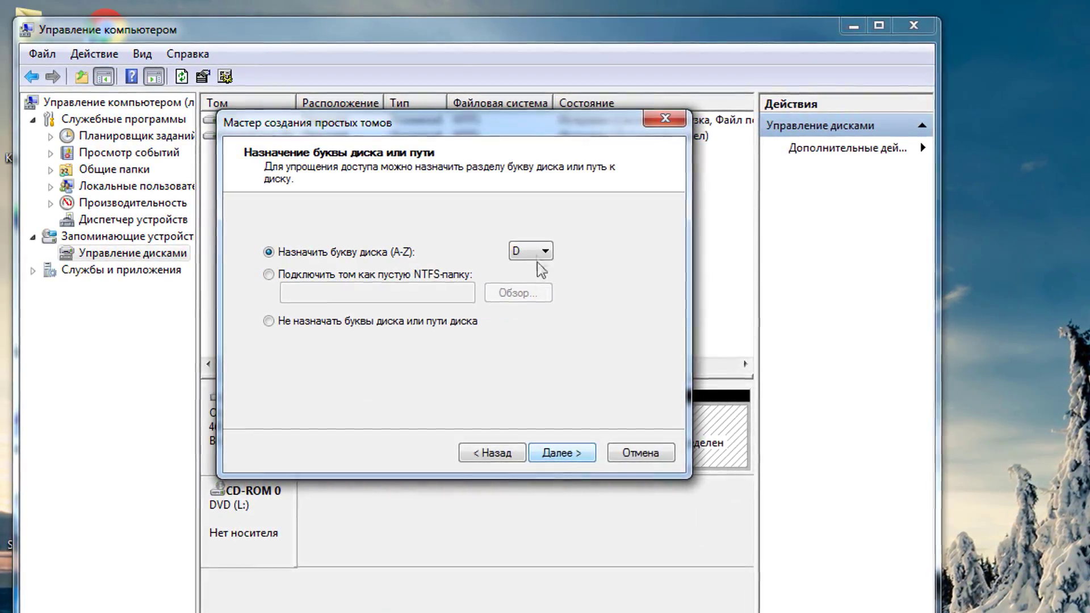
left_click(533, 254)
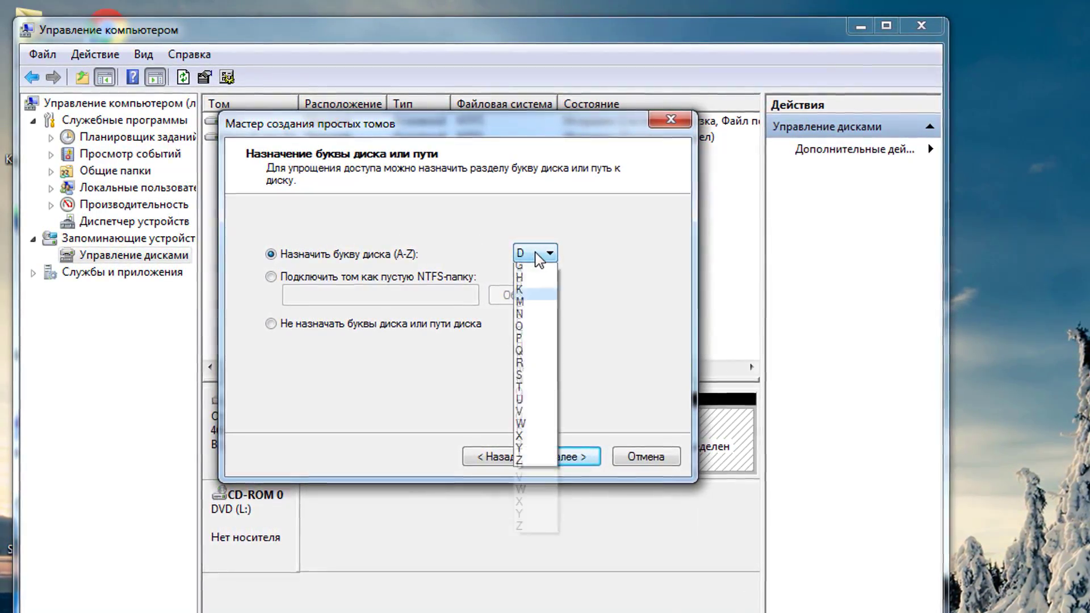
left_click(536, 255)
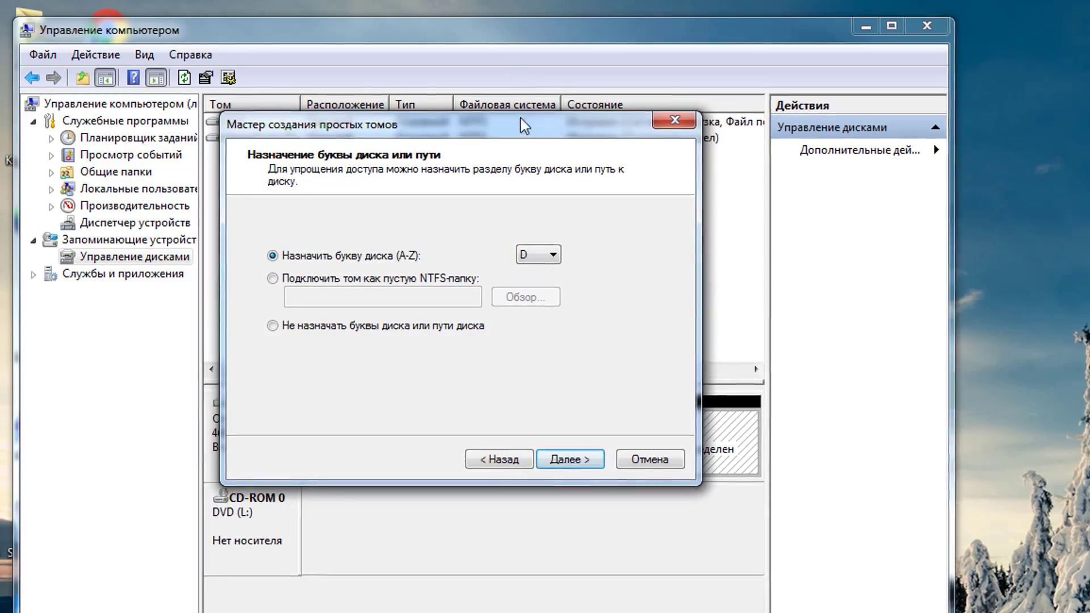
left_click_drag(523, 127, 901, 175)
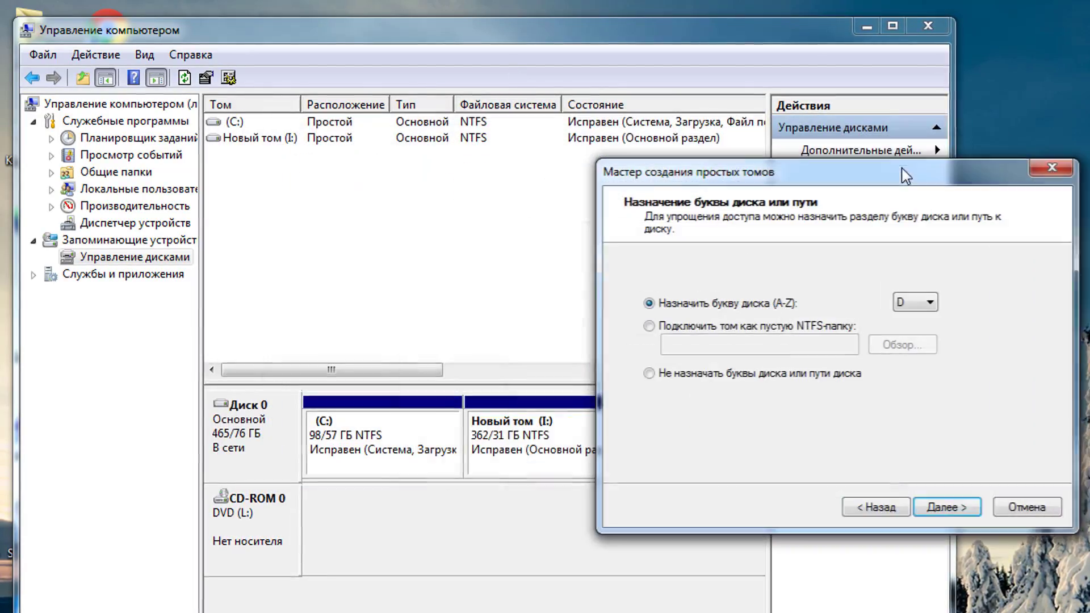
left_click(952, 508)
left_click(954, 510)
left_click(954, 512)
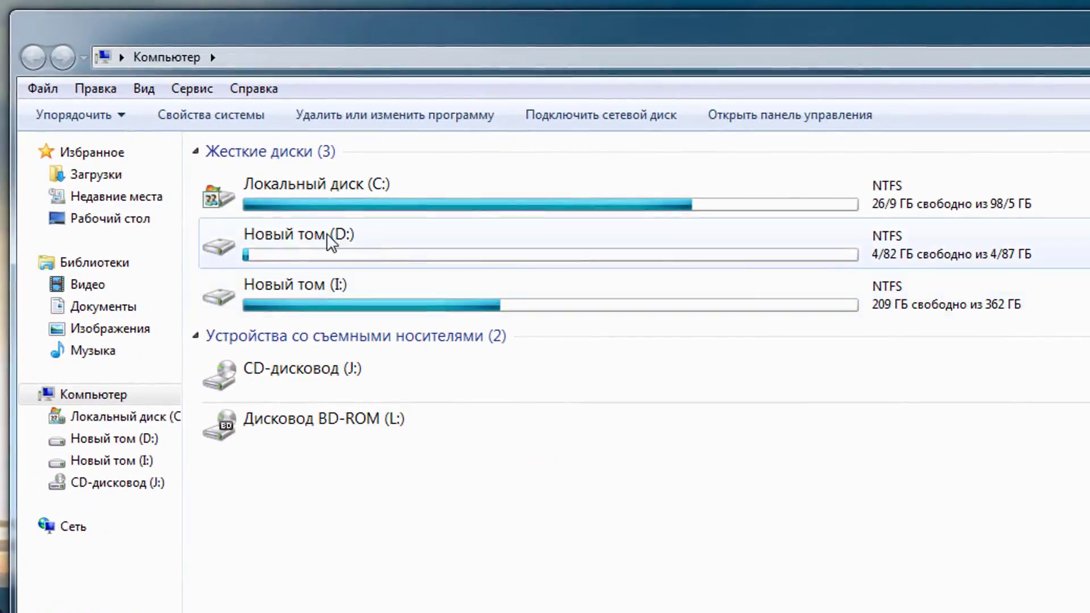
Step: Open the new D: volume in one window and bring up the C: drive window beside it
left_click(330, 243)
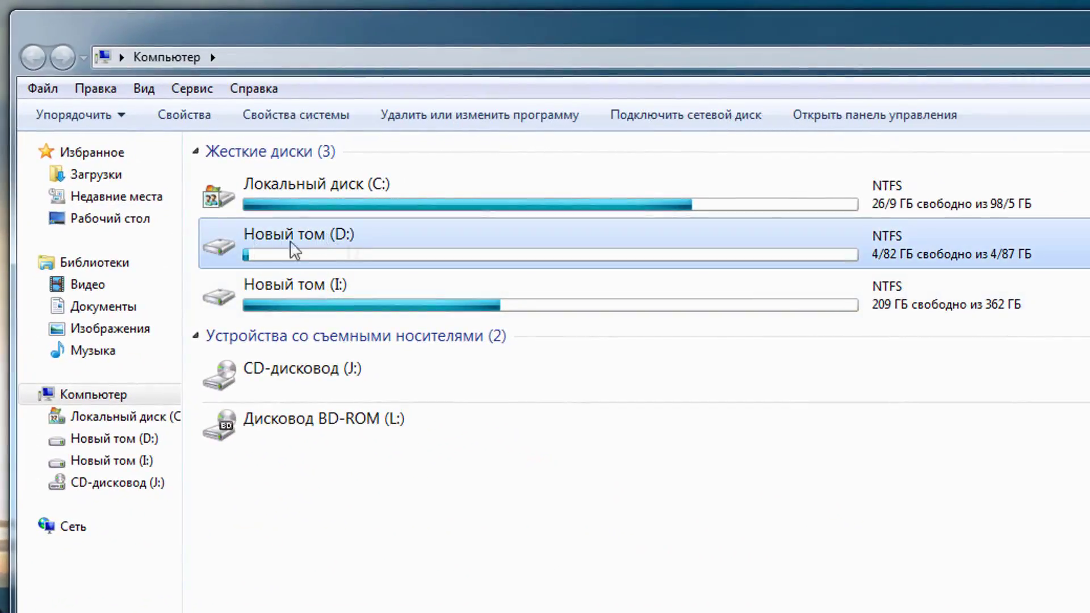
double_click(342, 237)
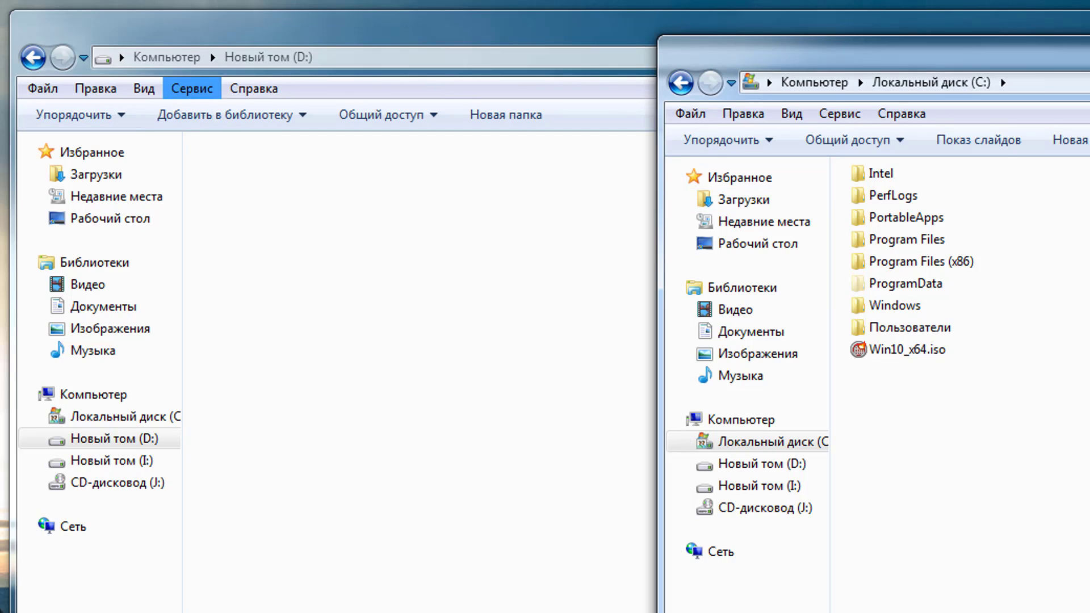
left_click(33, 57)
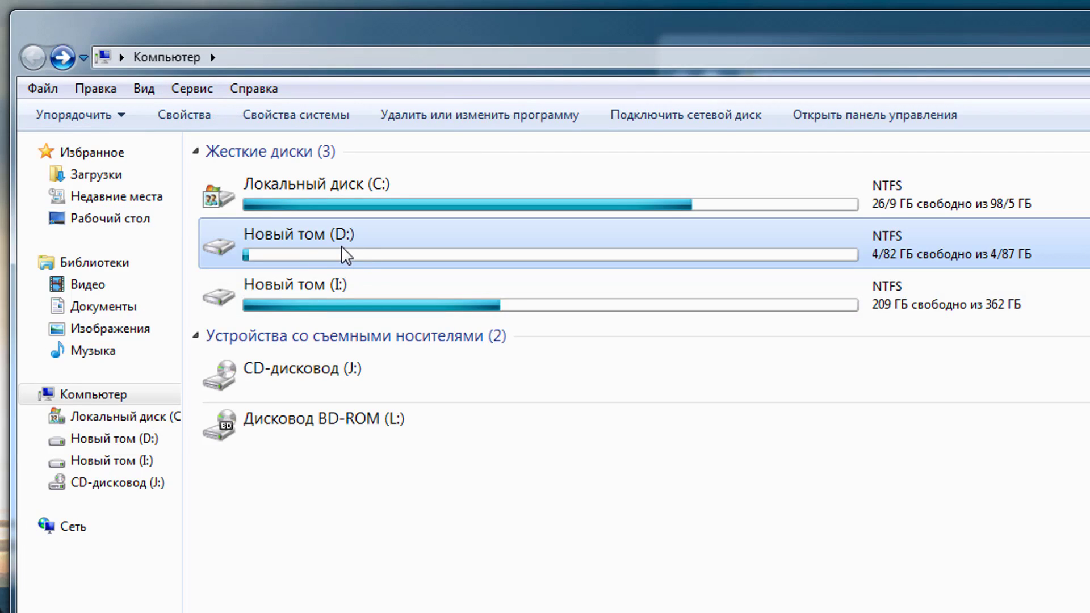
double_click(342, 246)
key("alt+Tab")
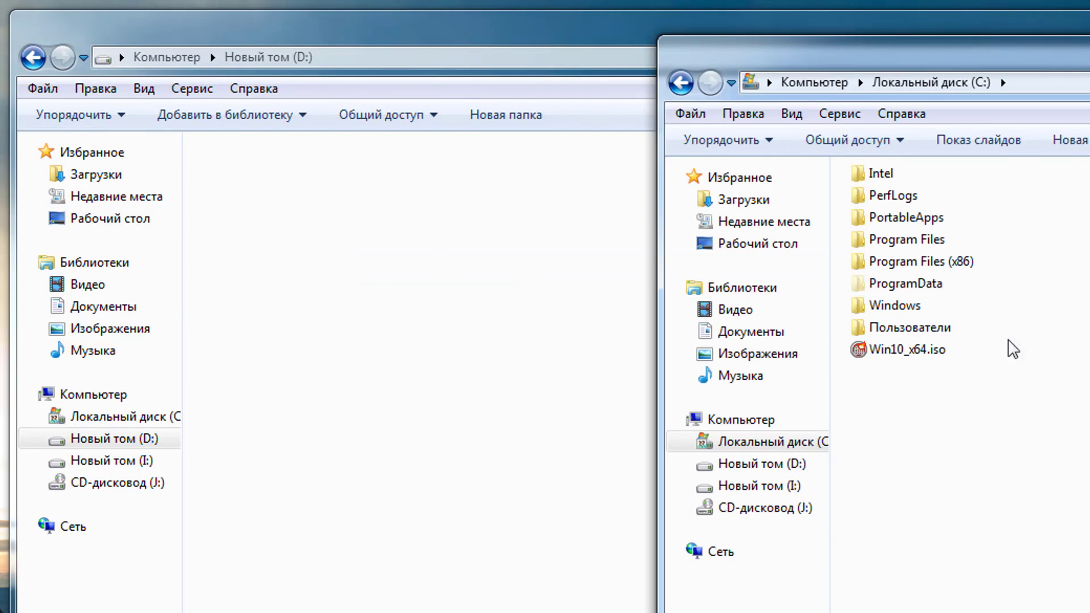
Step: Extract the contents of Win10_x64.iso to the root of drive D:
right_click(913, 353)
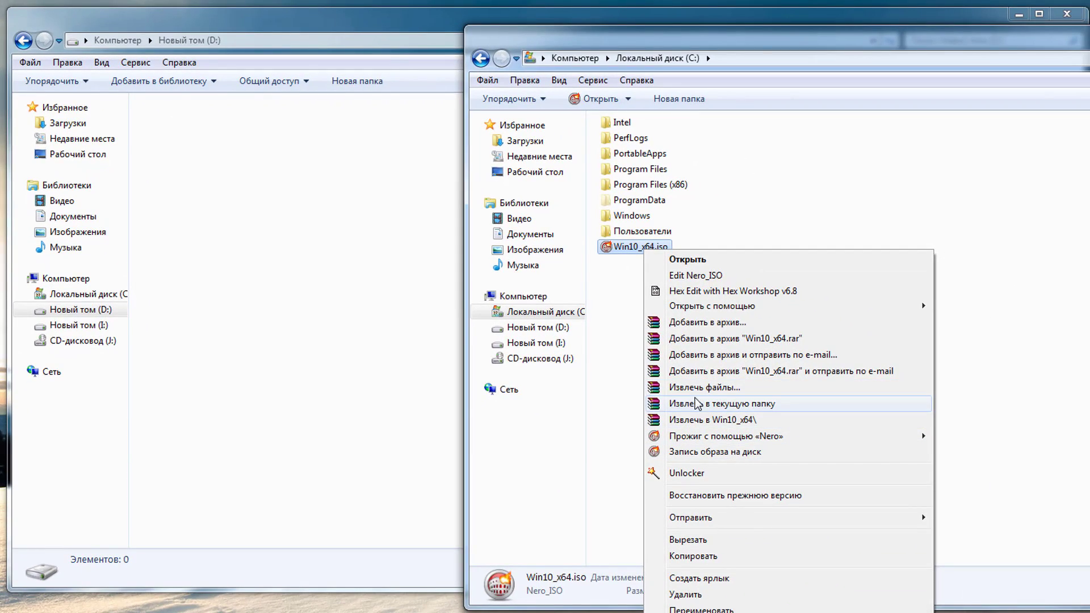
left_click(695, 402)
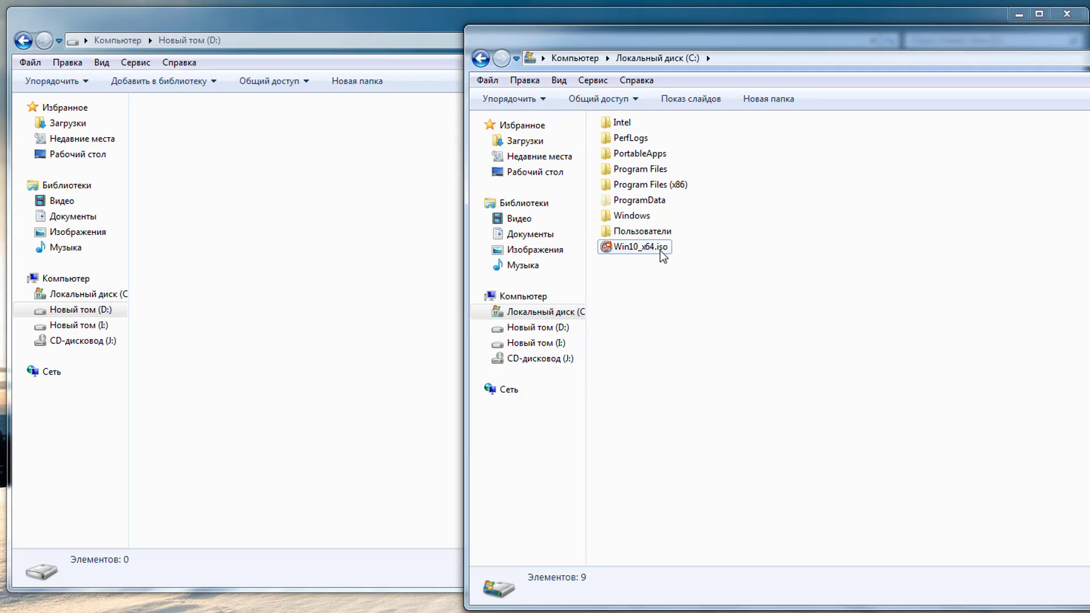
right_click(661, 251)
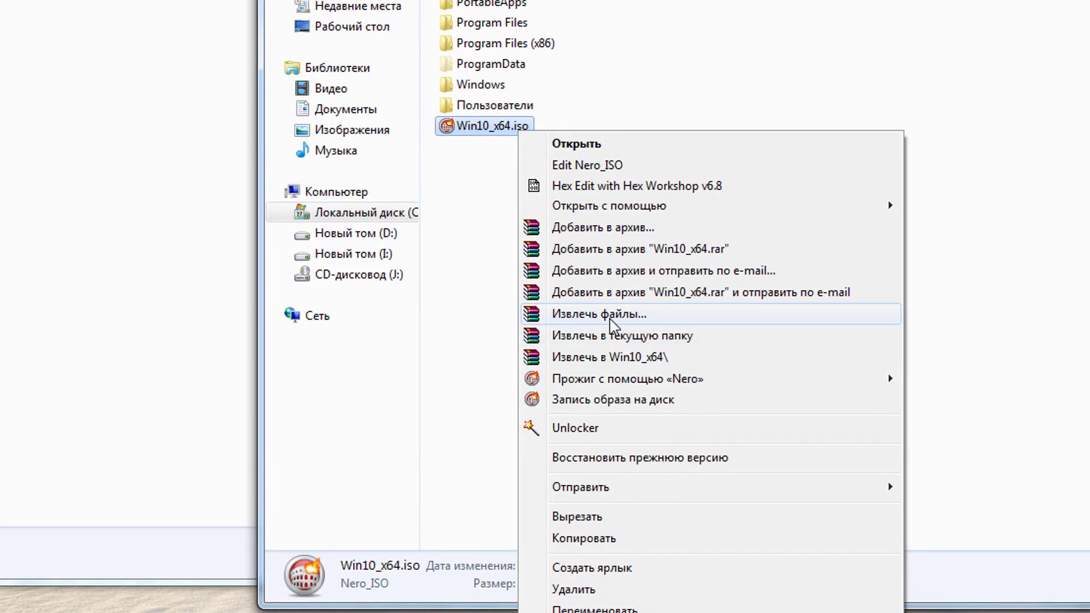
left_click(610, 315)
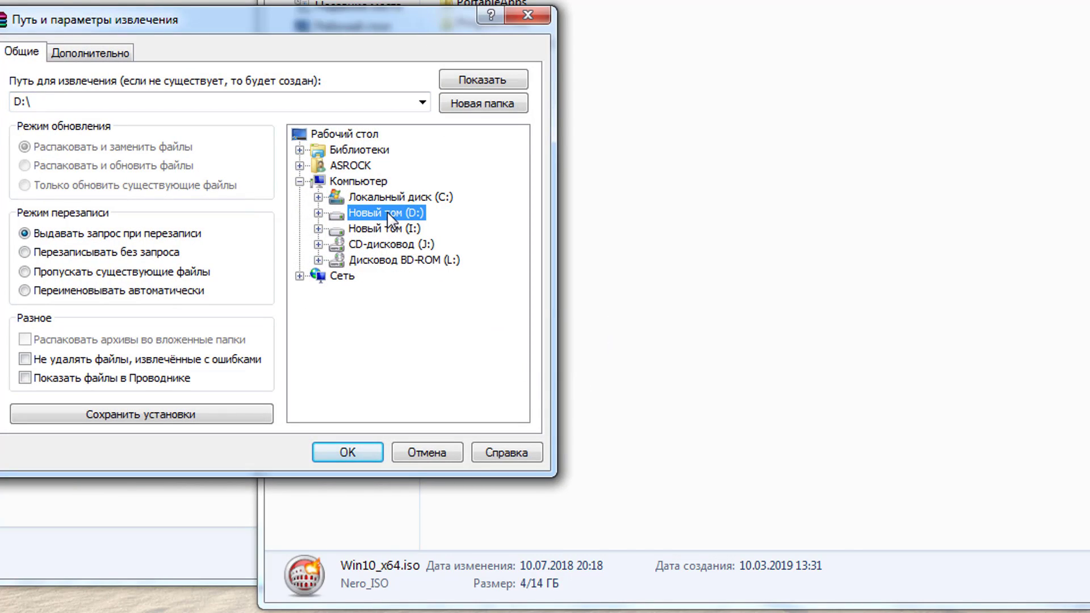
left_click(347, 452)
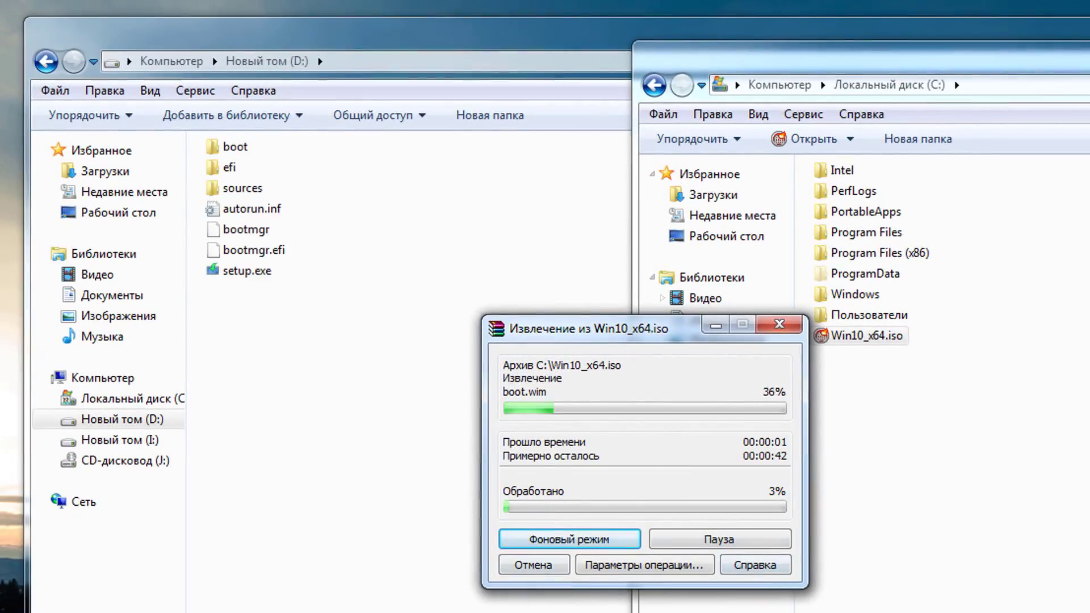
Step: Close the C: drive window and reopen drive D: to review the extracted installation files
left_click_drag(1089, 62, 1089, 418)
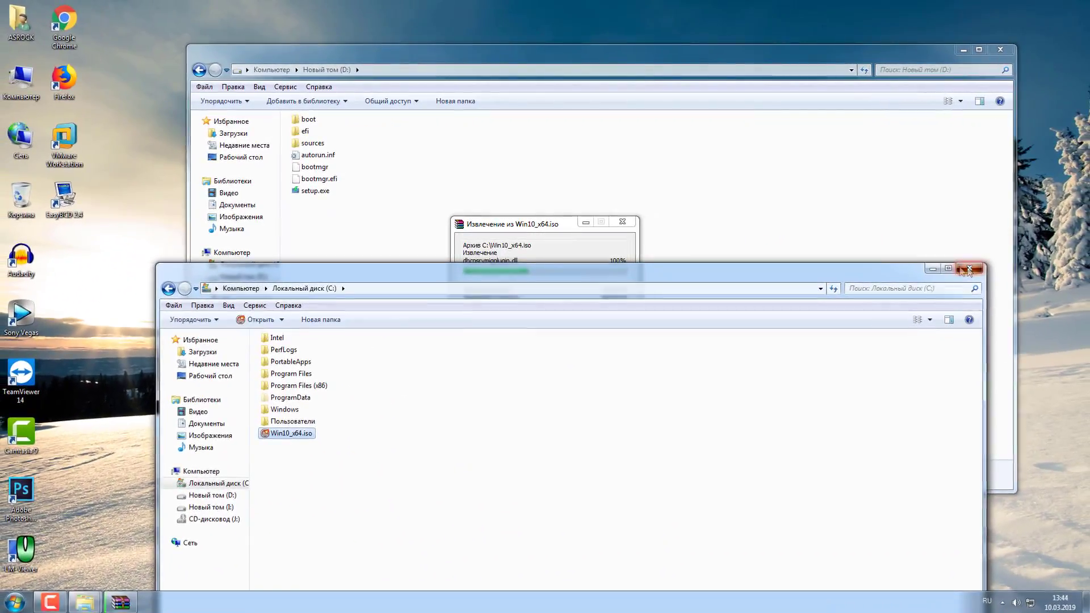
left_click(988, 274)
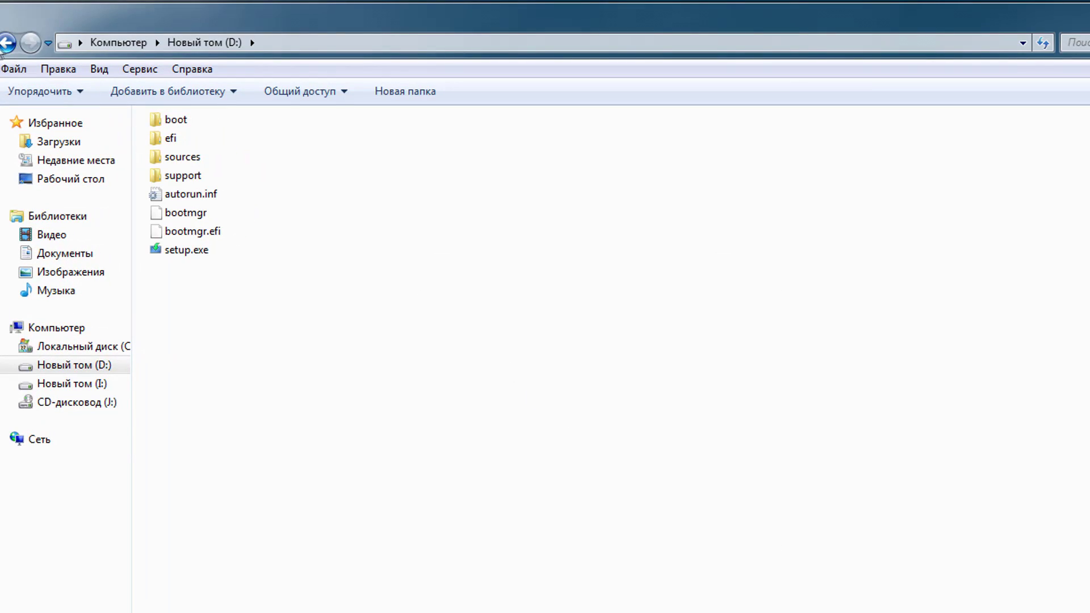
left_click(5, 48)
double_click(292, 212)
Step: Switch to EasyBCD, start a new WinPE boot entry and choose boot.wim from the sources folder of drive D: as its image
left_click_drag(339, 342, 137, 109)
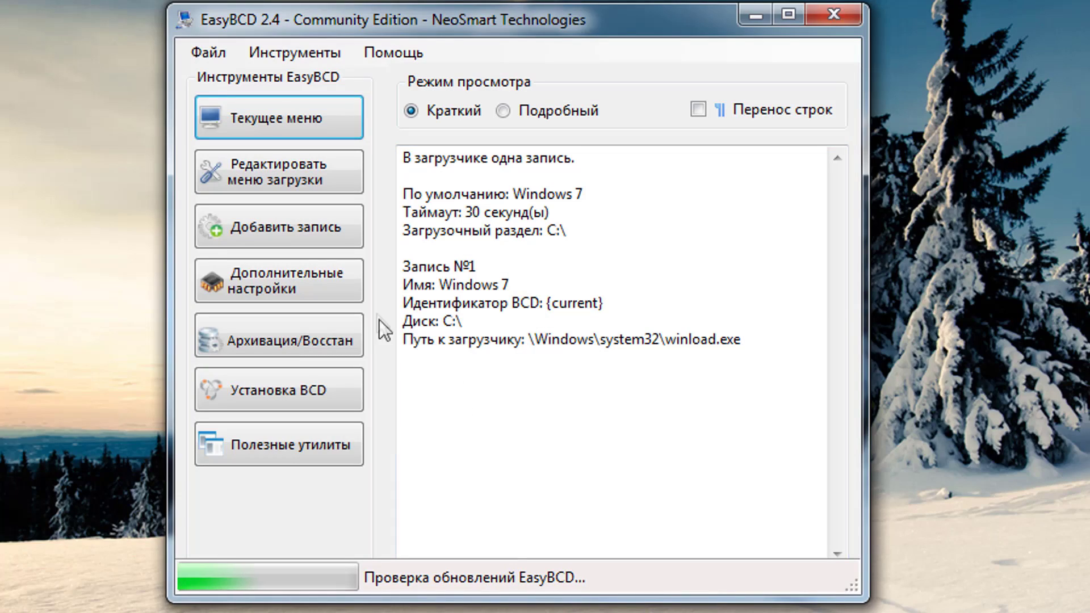
left_click(302, 236)
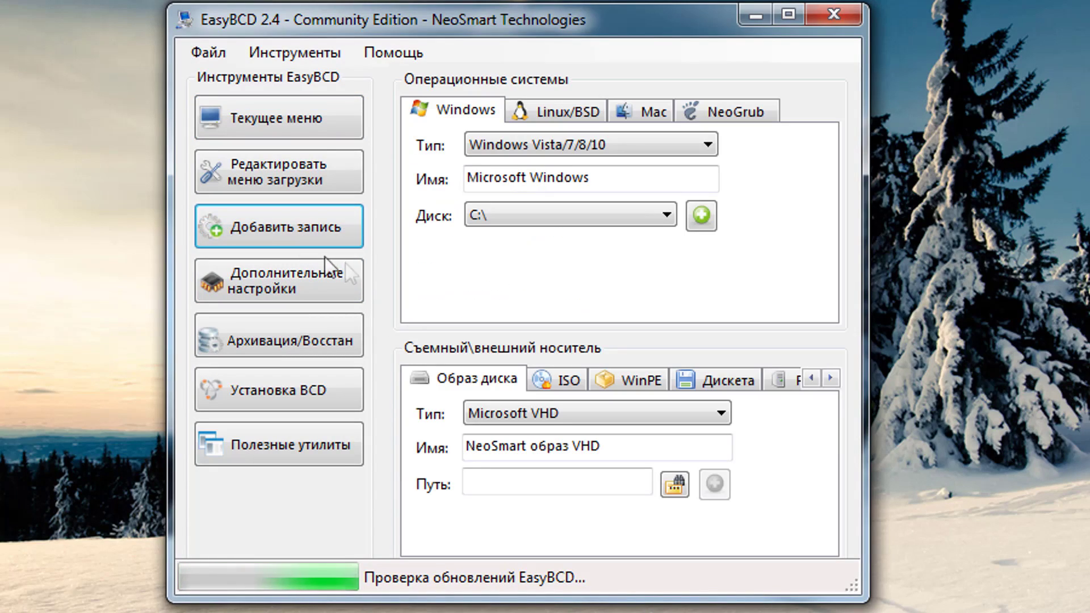
left_click(628, 382)
left_click(672, 481)
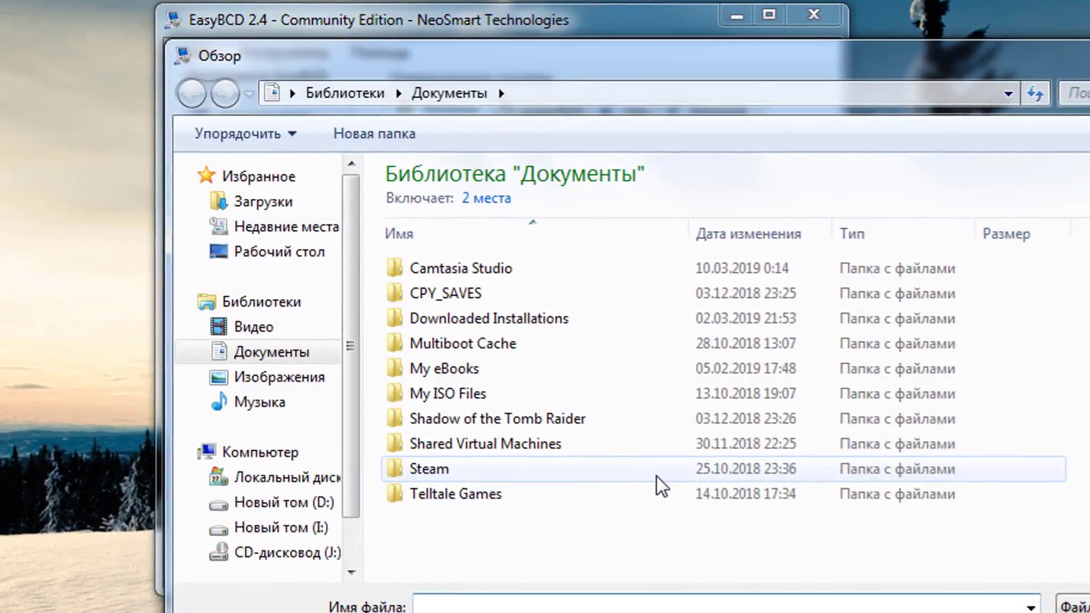
left_click(250, 502)
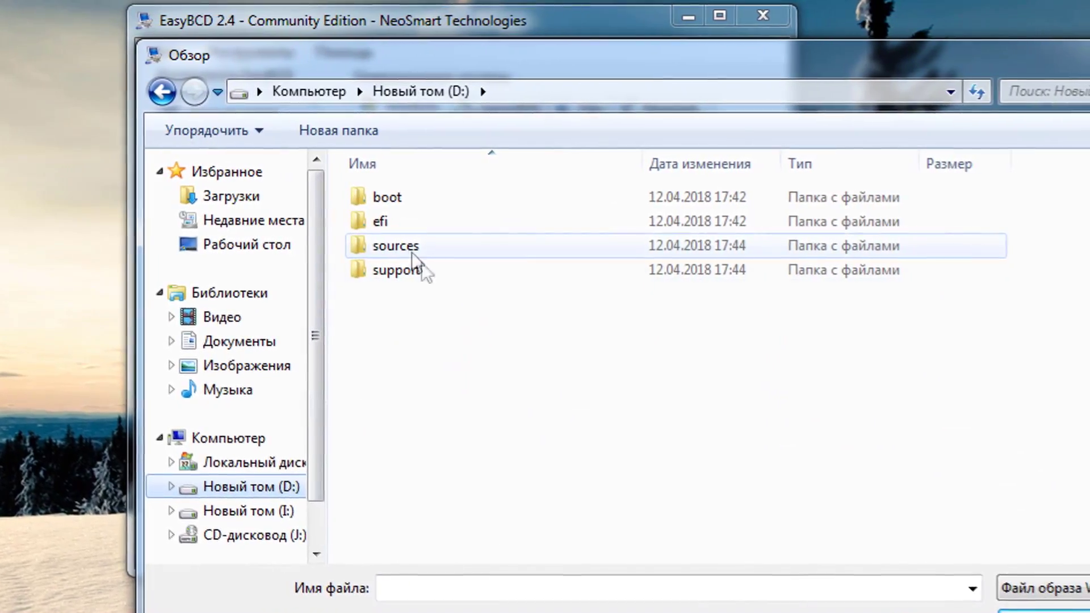
double_click(407, 248)
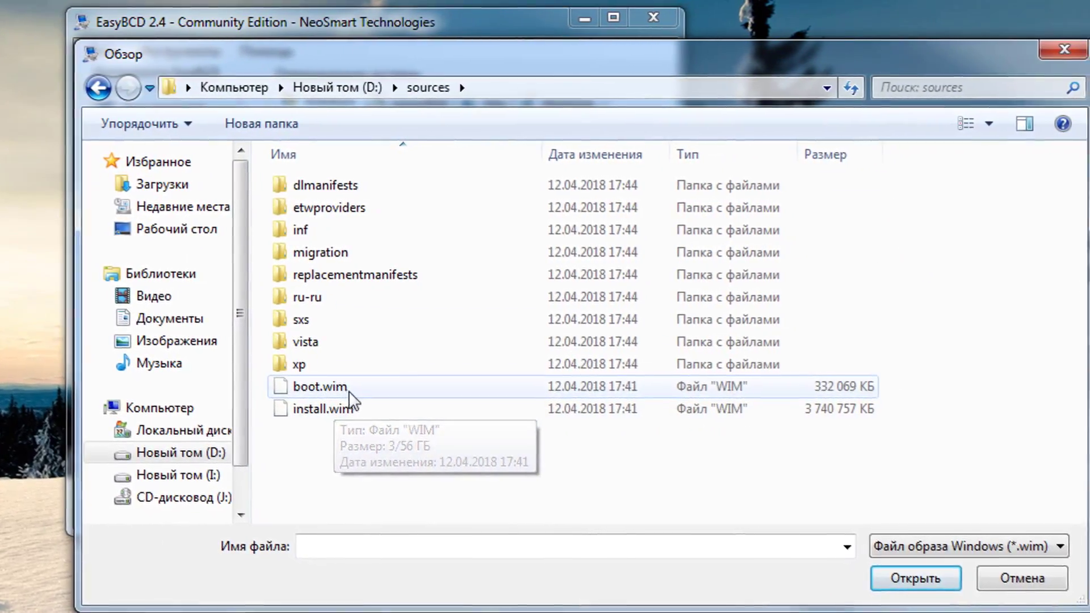
left_click(349, 390)
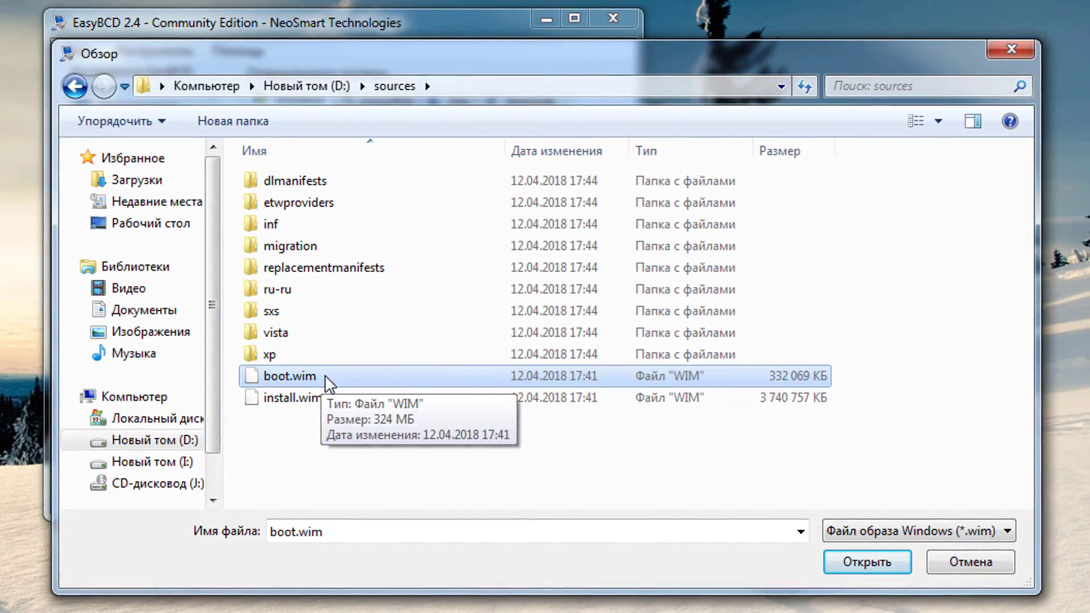
double_click(326, 377)
Step: Add the WinPE entry to the boot menu as "Windows 10 setup" and review it in the current menu listing
left_click(425, 388)
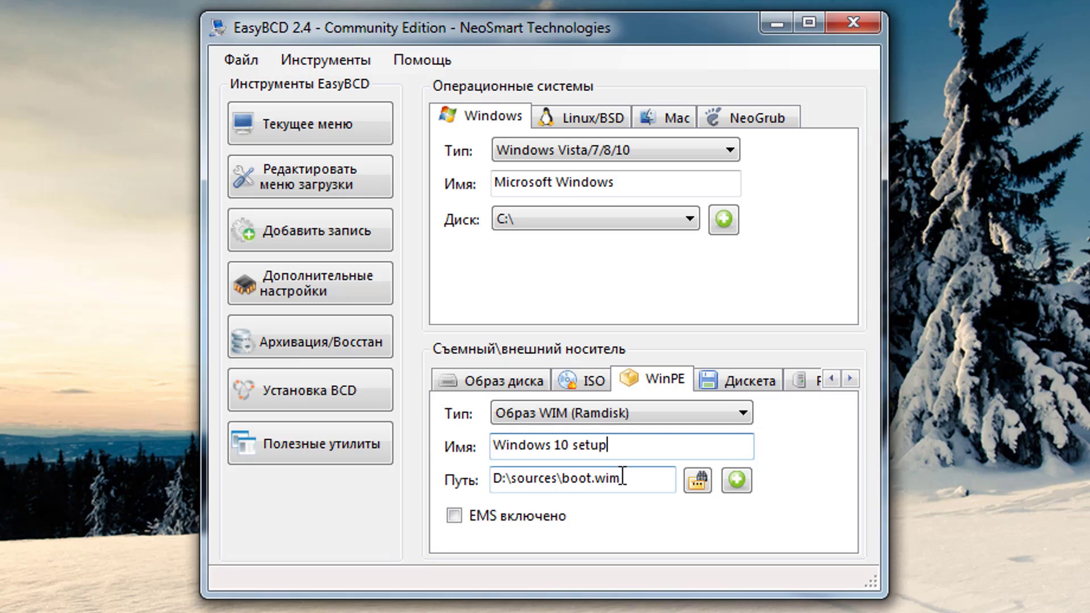
left_click(736, 482)
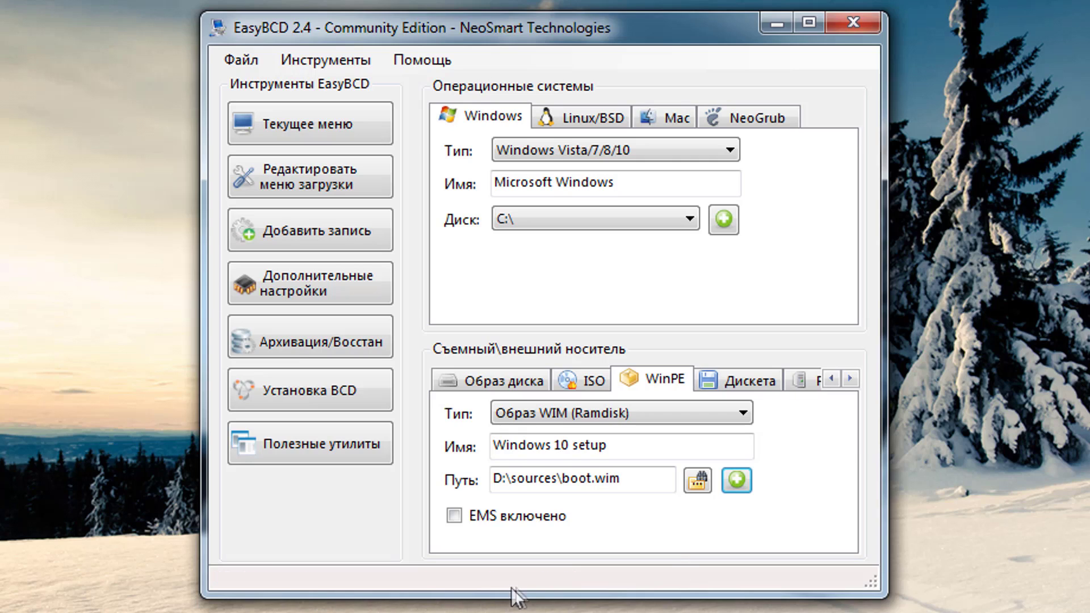
left_click(329, 134)
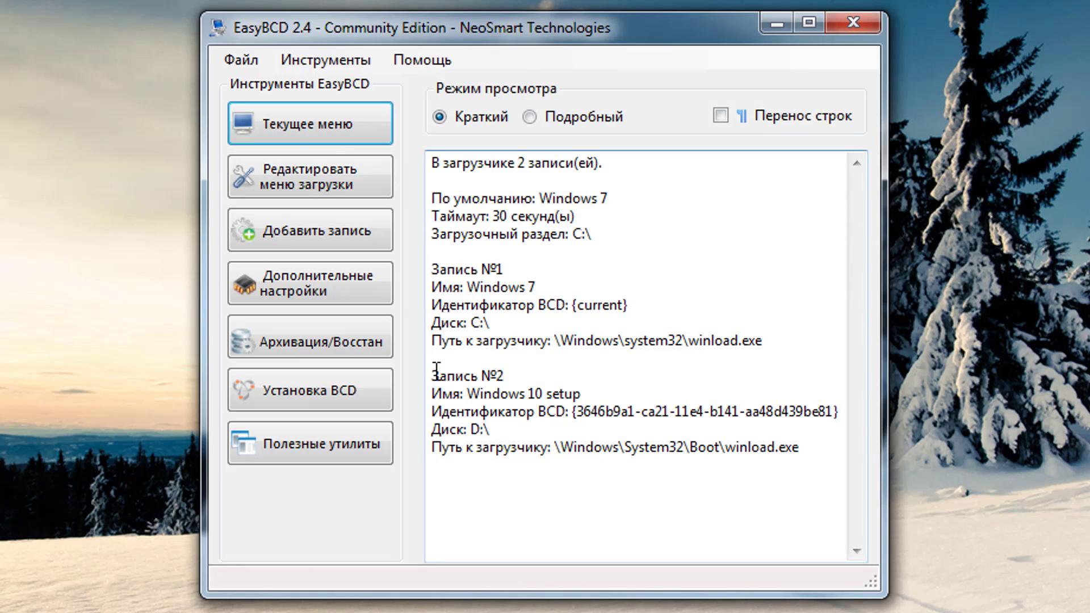
left_click_drag(437, 369, 510, 375)
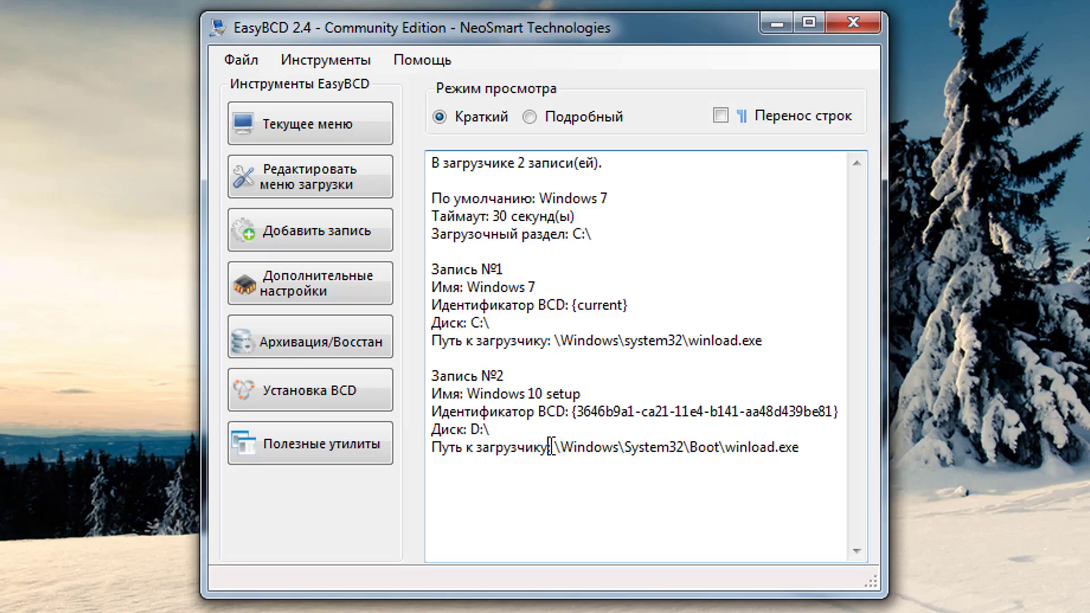
left_click_drag(548, 446, 800, 448)
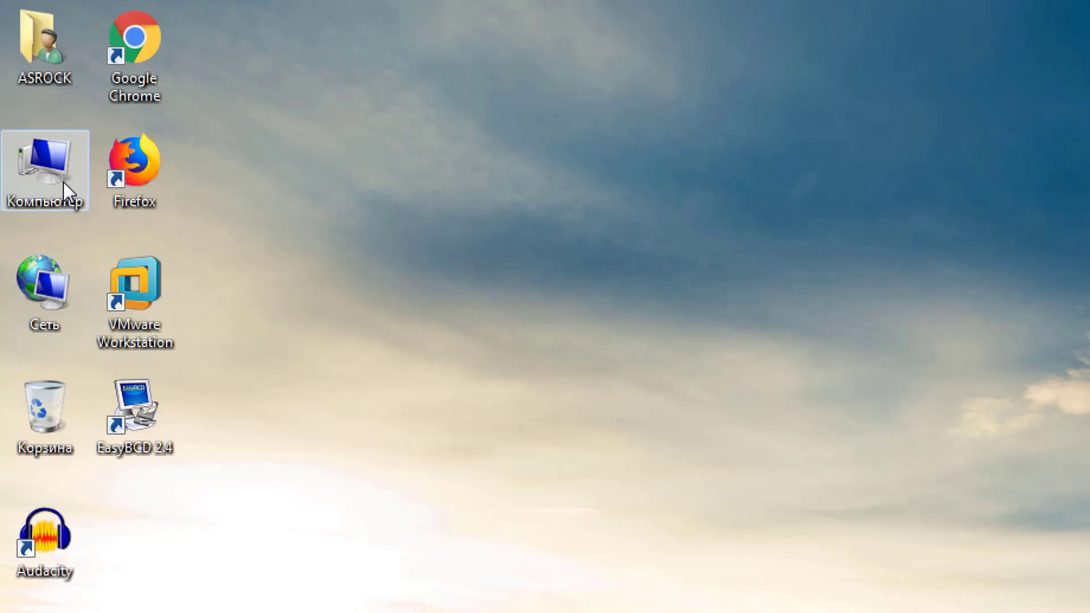
Step: Open the Startup and Recovery settings from the computer's advanced system properties
right_click(64, 183)
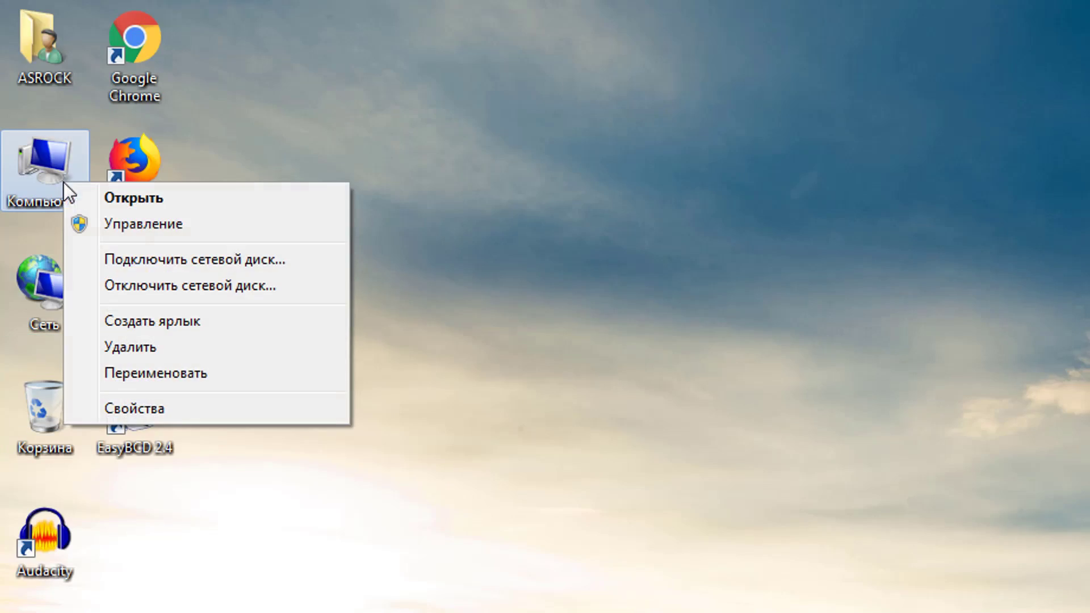
left_click(257, 410)
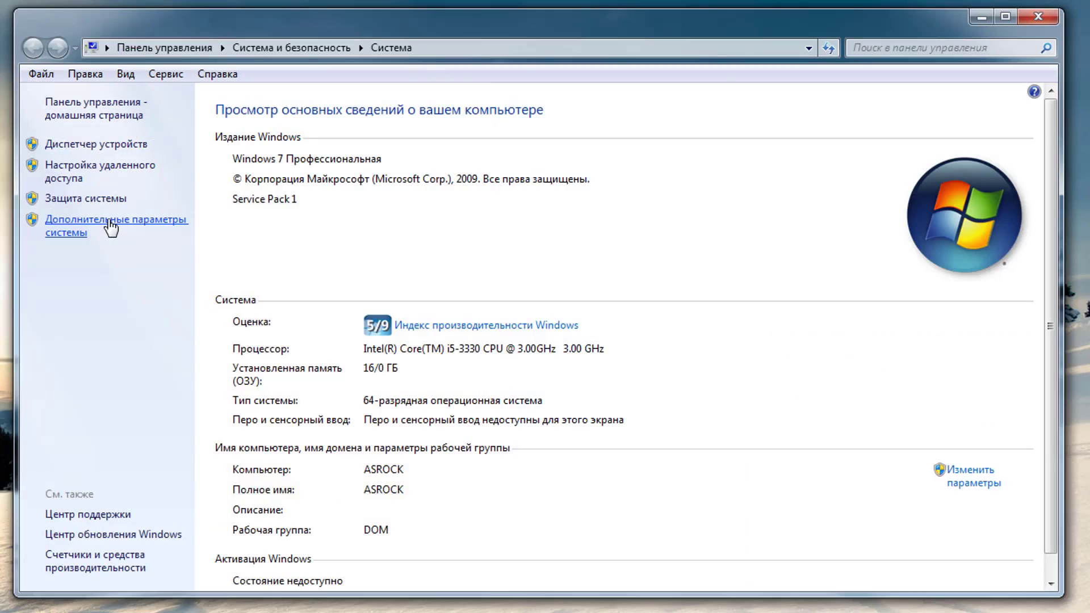
left_click(602, 486)
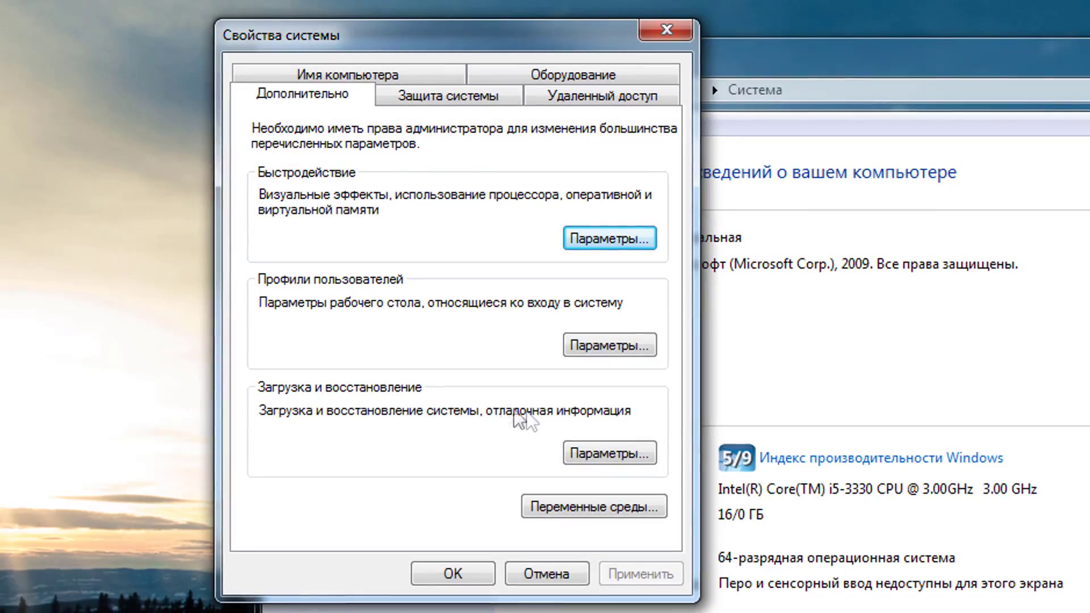
left_click(607, 450)
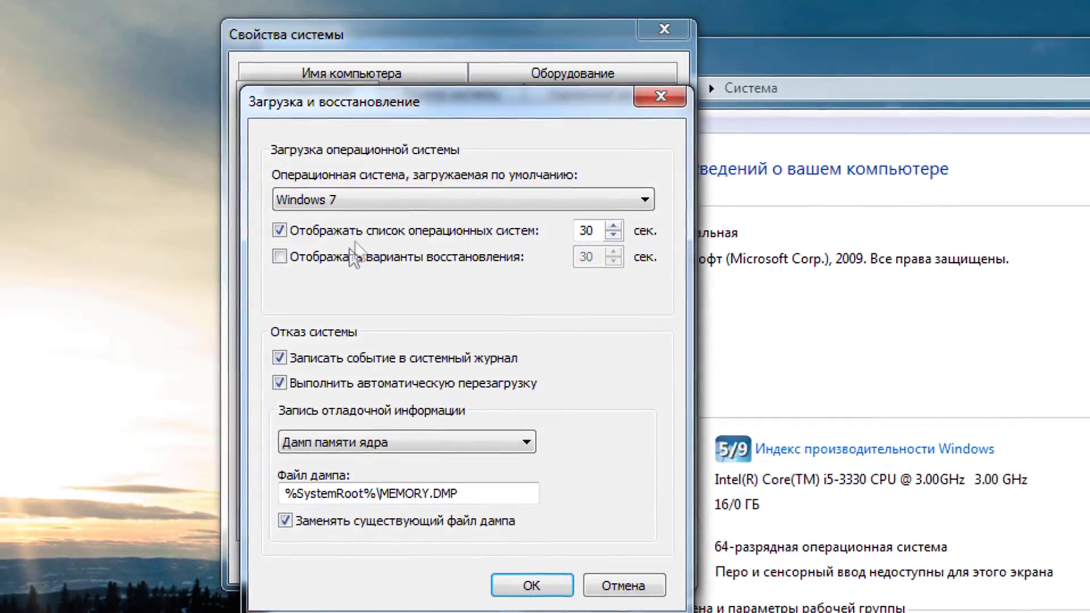
Step: Try Windows 10 setup as the default operating system, switch back to Windows 7 and confirm the startup and system property settings
left_click(373, 196)
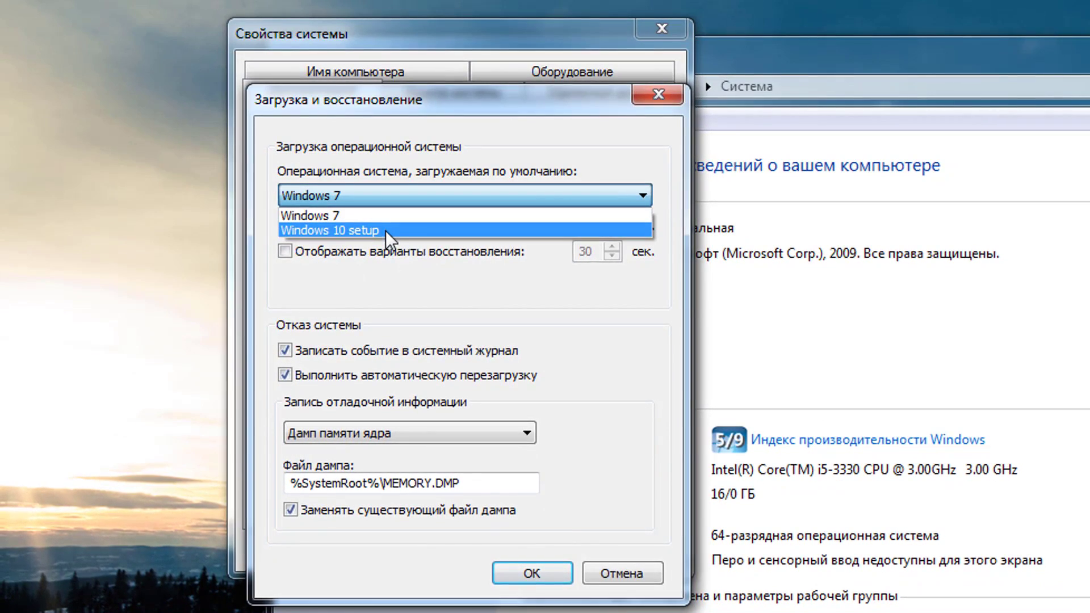
left_click(389, 217)
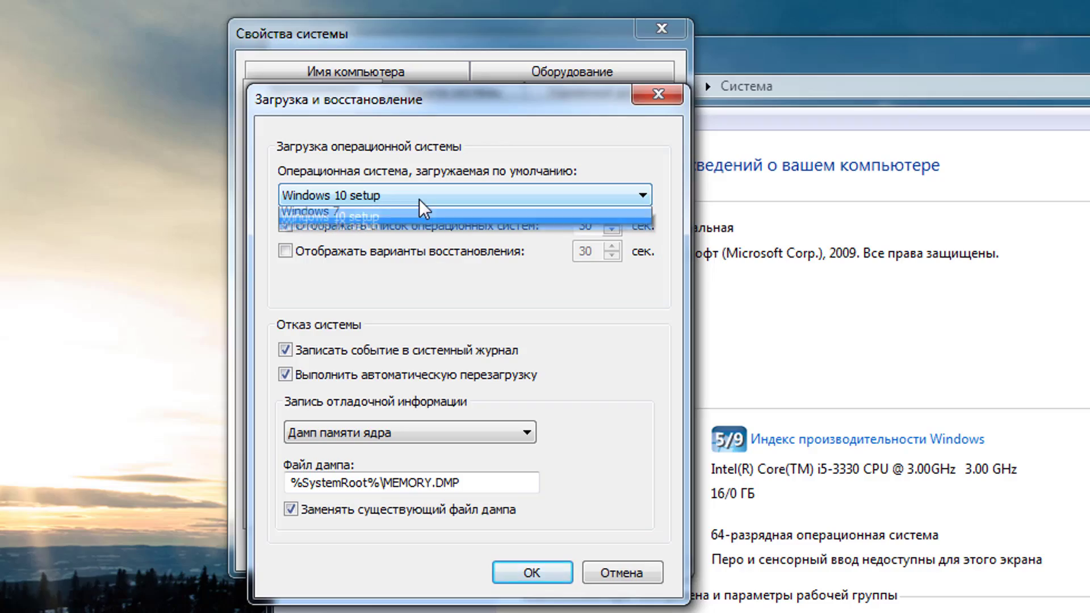
left_click(420, 216)
left_click(532, 572)
left_click(423, 540)
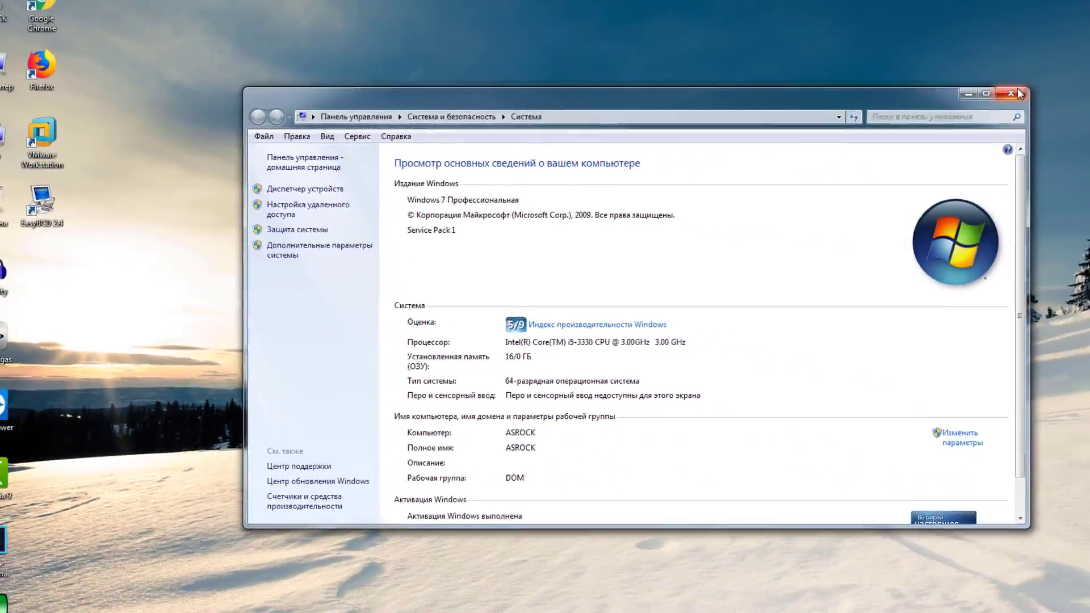
Step: Close the System window and bring up the shutdown options for restarting the computer
left_click(1018, 94)
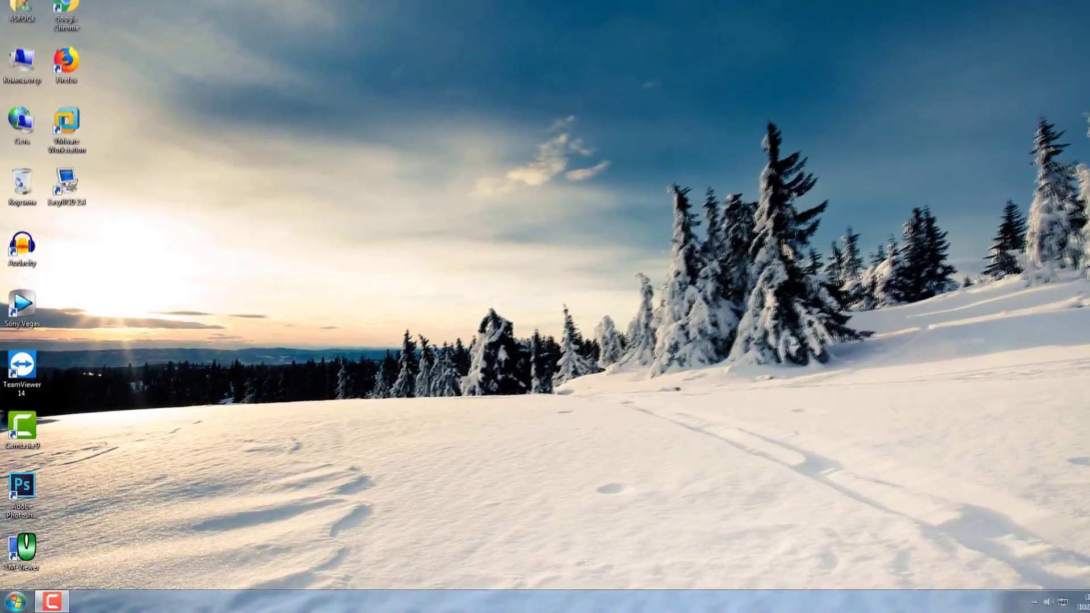
key("super")
left_click(280, 569)
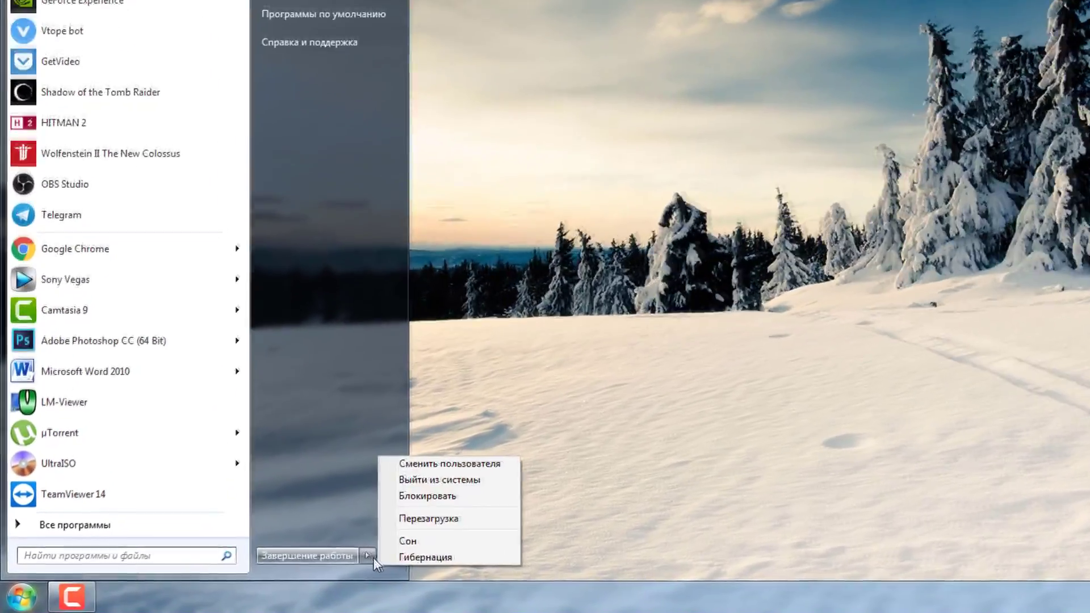